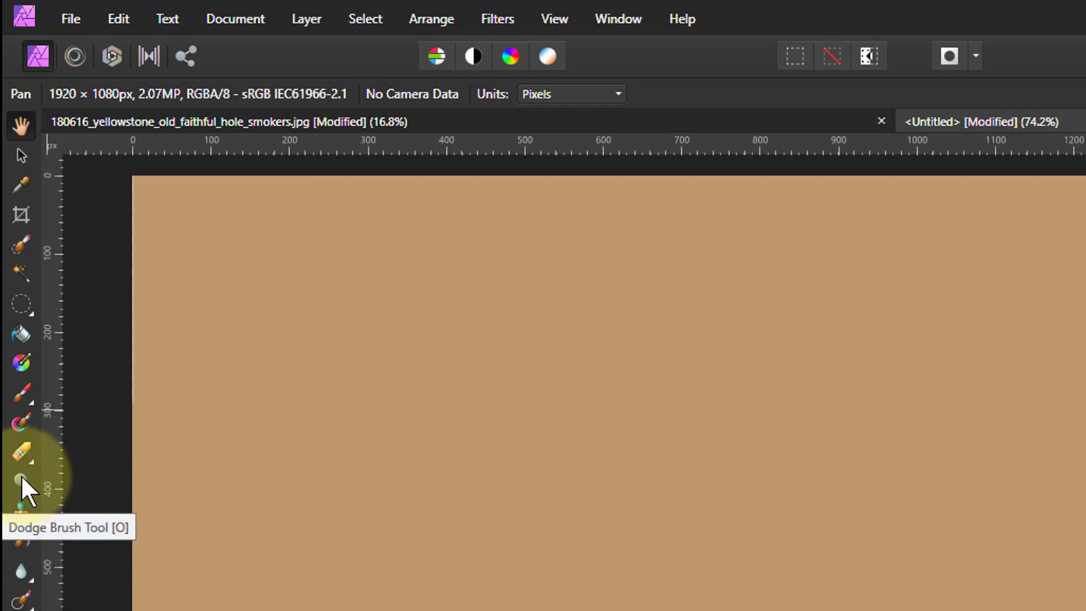
Choose the Sponge Brush Tool and dab one desaturated circle on the tan canvas, undoing the extra test dabs.
{"action": "left_click", "coordinate": [21, 479]}
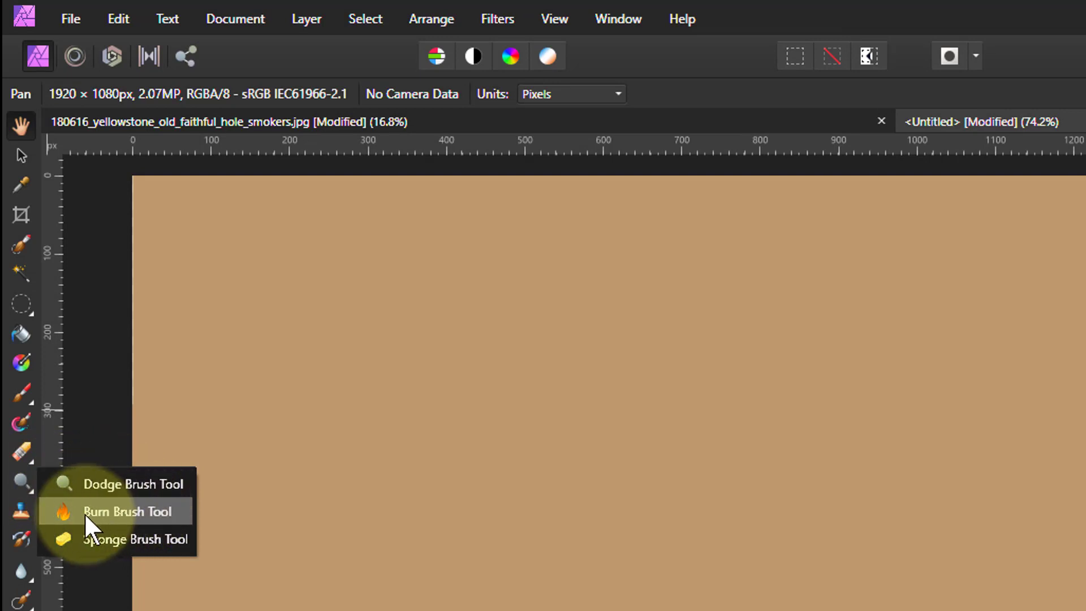
{"action": "left_click", "coordinate": [112, 537]}
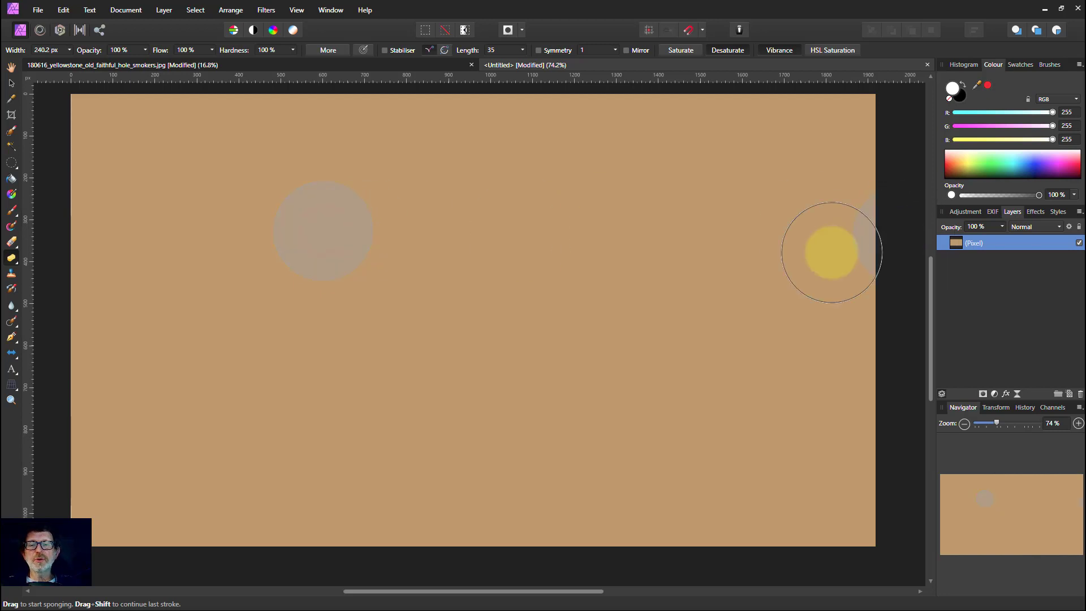
{"action": "left_click", "coordinate": [450, 357]}
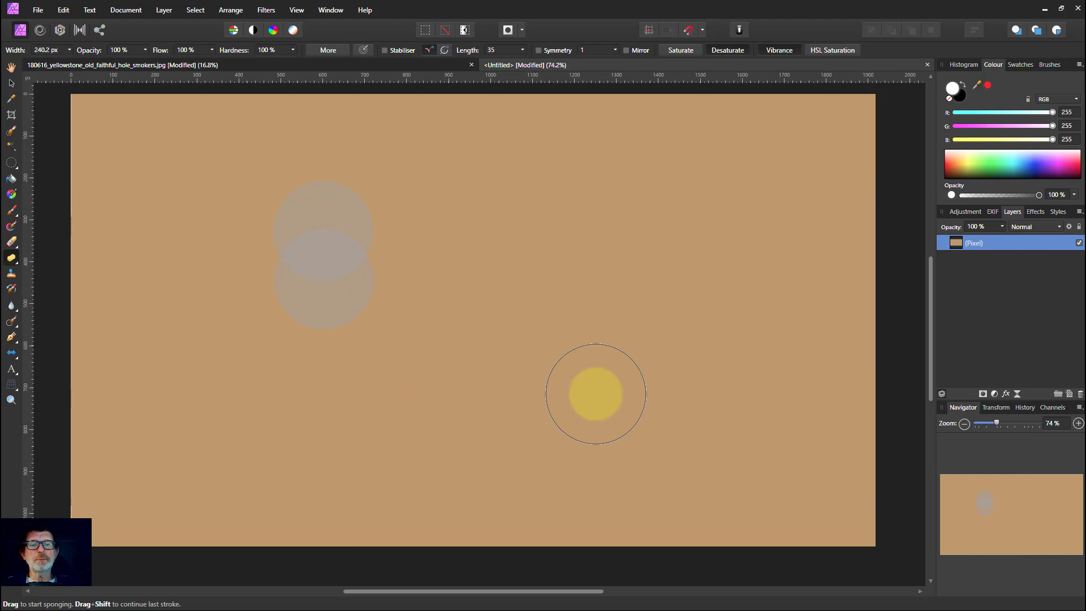
{"action": "left_click_drag", "start_coordinate": [810, 355], "coordinate": [835, 348]}
{"action": "left_click", "coordinate": [959, 244]}
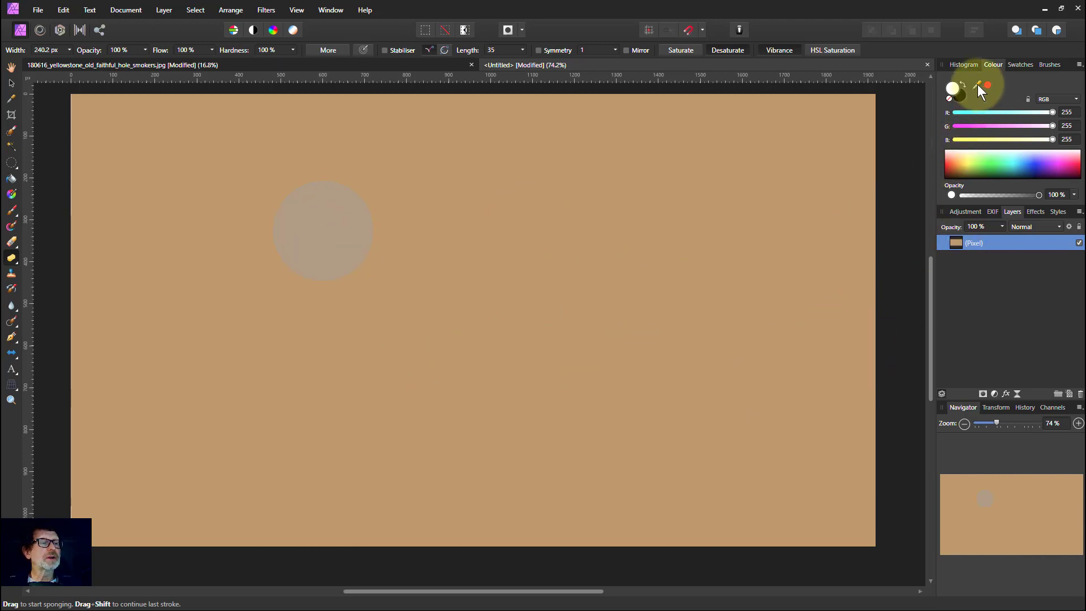
Sample the untouched background and the sponged circle, and make the circle's colour current to read its RGB values.
{"action": "left_click_drag", "start_coordinate": [978, 83], "coordinate": [341, 134]}
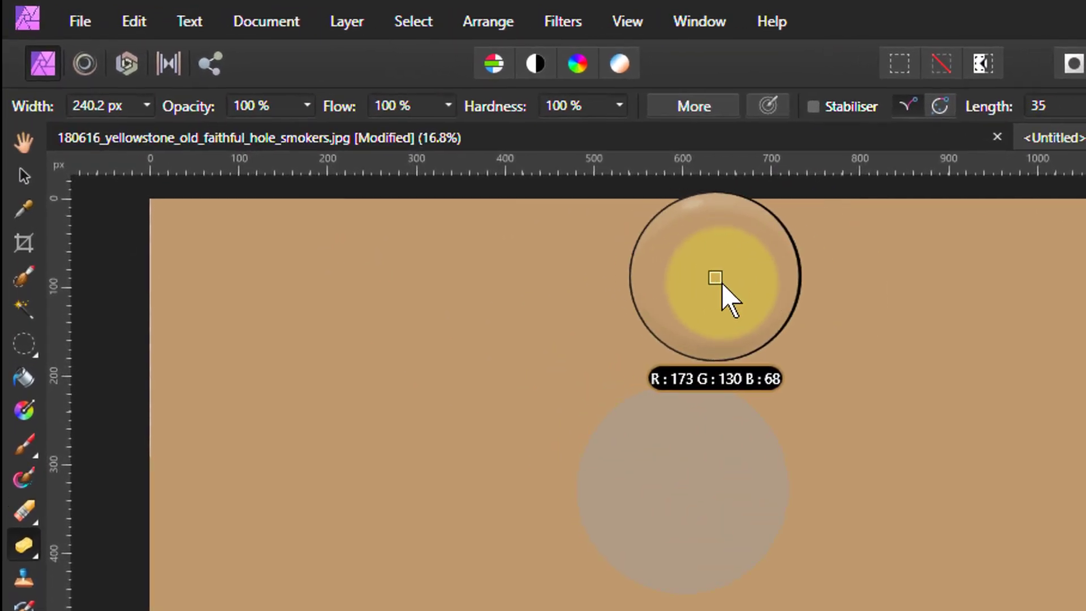
{"action": "left_click_drag", "start_coordinate": [722, 283], "coordinate": [677, 295]}
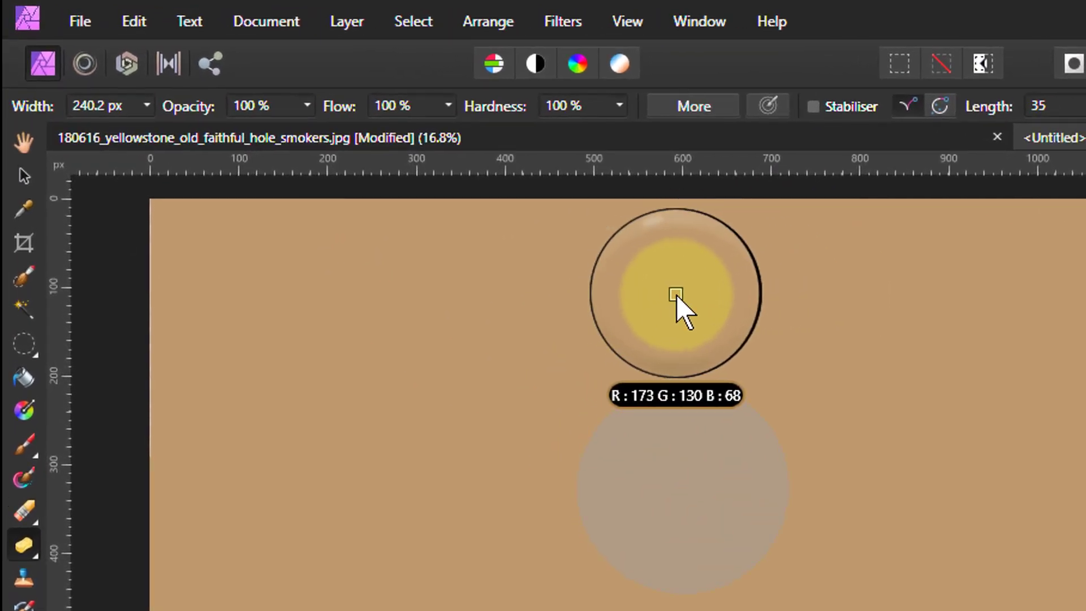
{"action": "left_click_drag", "start_coordinate": [677, 296], "coordinate": [689, 424]}
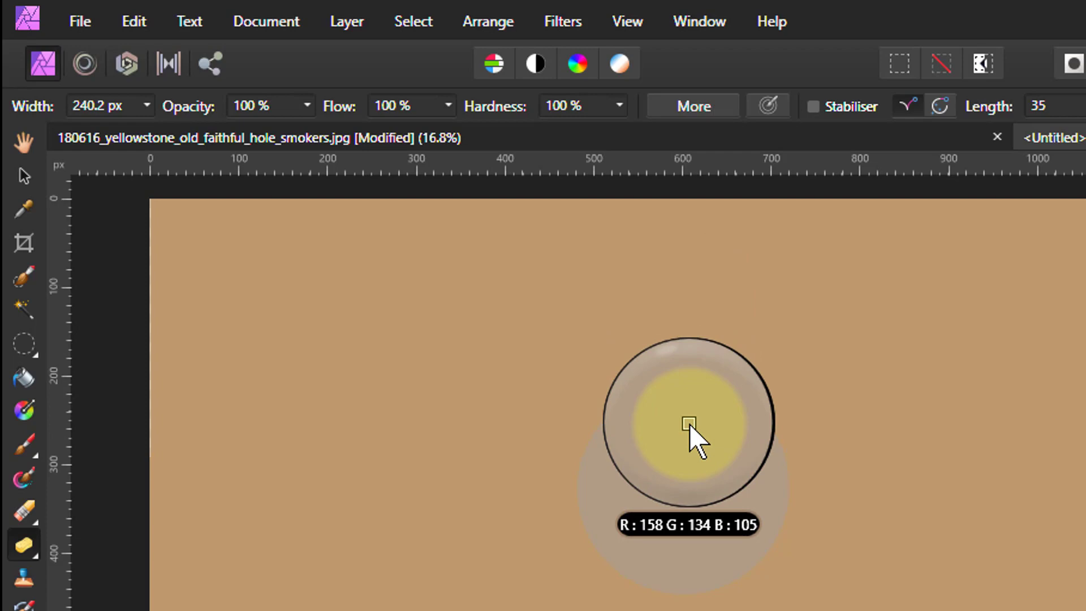
{"action": "mouse_move", "coordinate": [689, 424]}
{"action": "left_mouse_down"}
{"action": "mouse_move", "coordinate": [687, 334]}
{"action": "mouse_move", "coordinate": [689, 432]}
{"action": "left_mouse_up"}
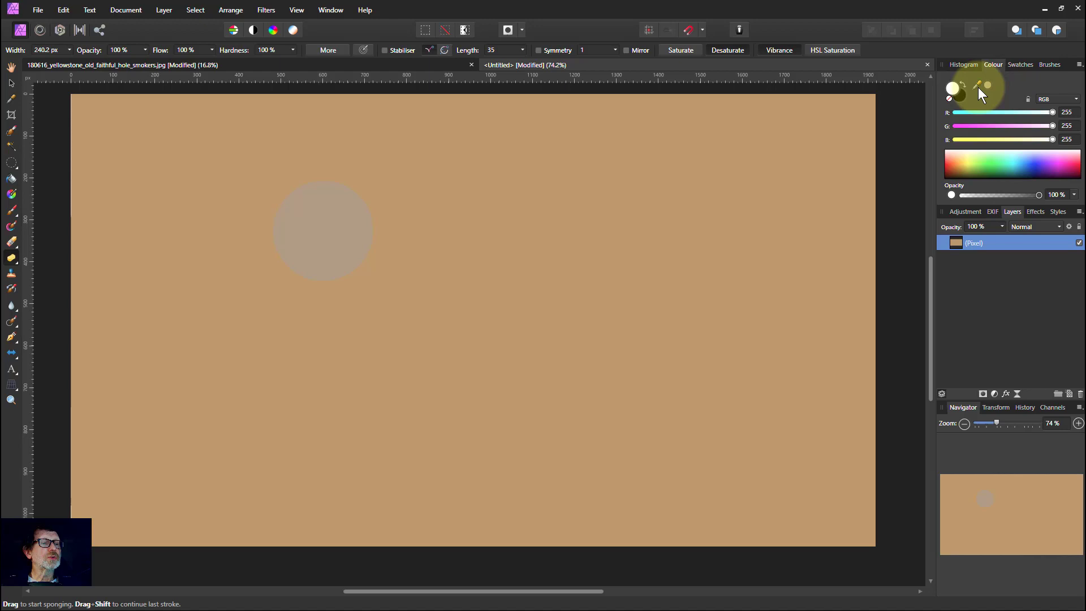
{"action": "left_click", "coordinate": [977, 86]}
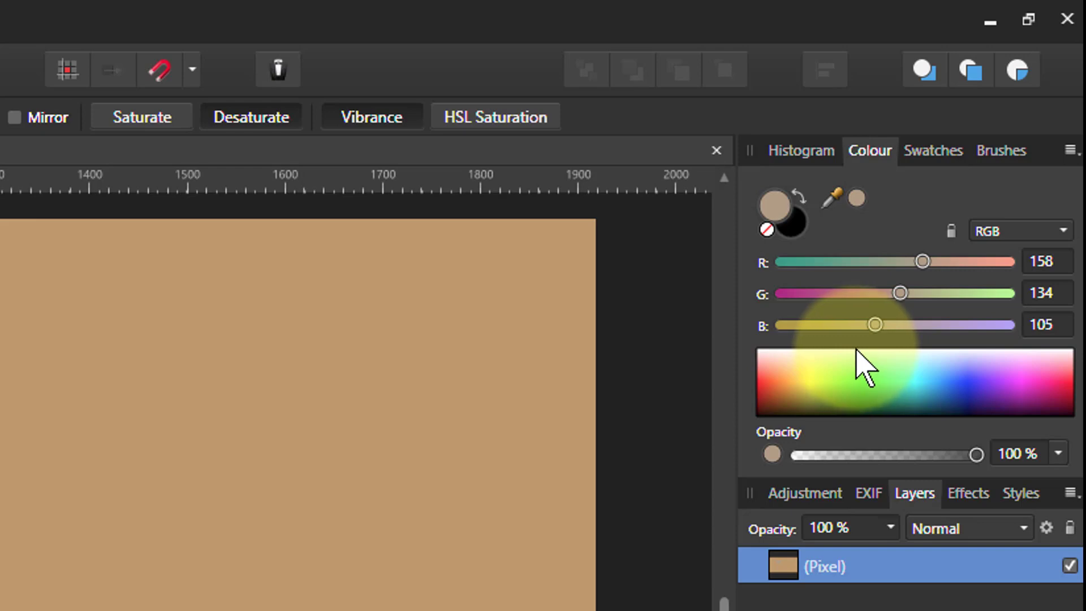
Sample the background colour and the sponged circle's colour again, making each current in turn to compare their RGB values.
{"action": "left_click", "coordinate": [779, 204]}
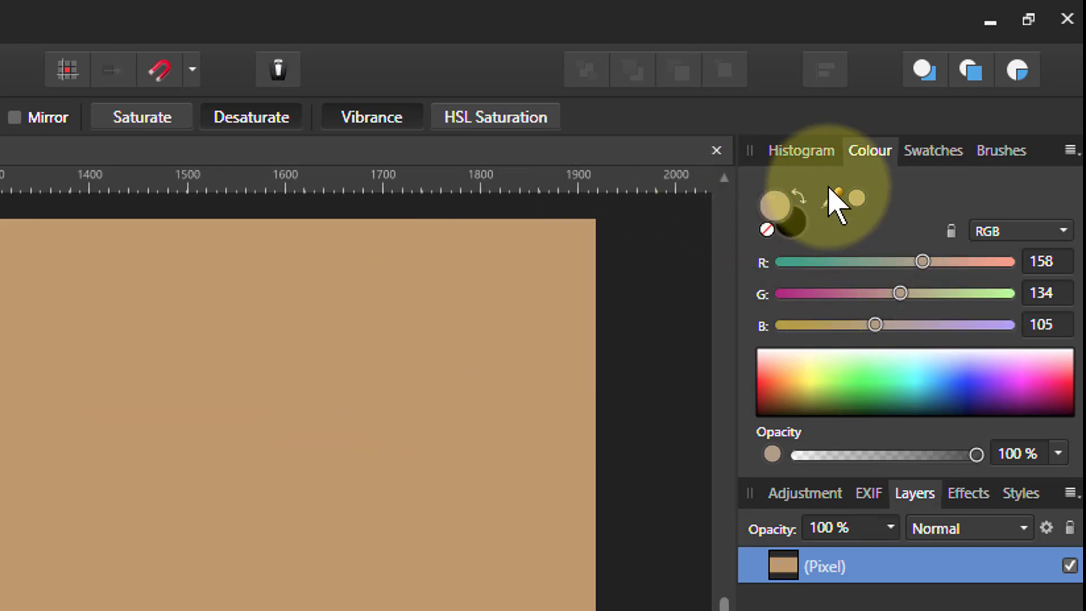
{"action": "left_click_drag", "start_coordinate": [832, 204], "coordinate": [800, 194]}
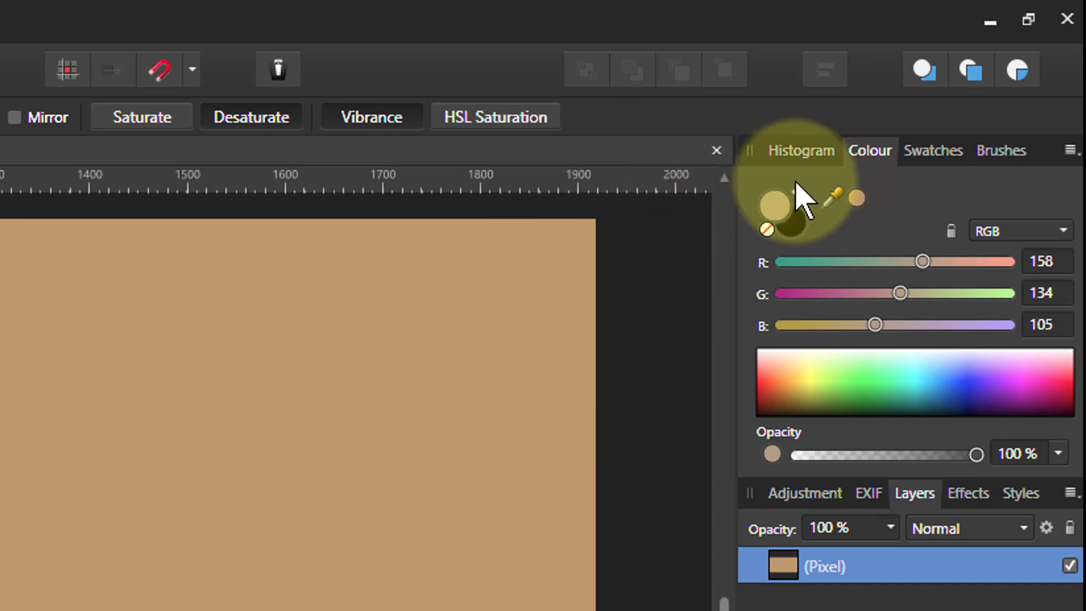
{"action": "left_click", "coordinate": [834, 203]}
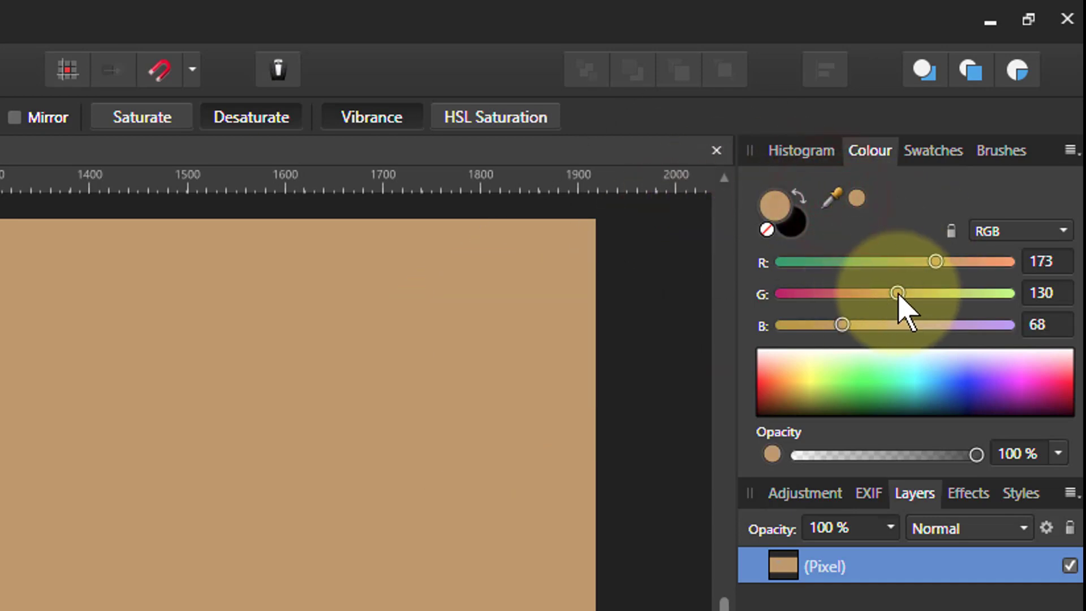
{"action": "left_click", "coordinate": [831, 199]}
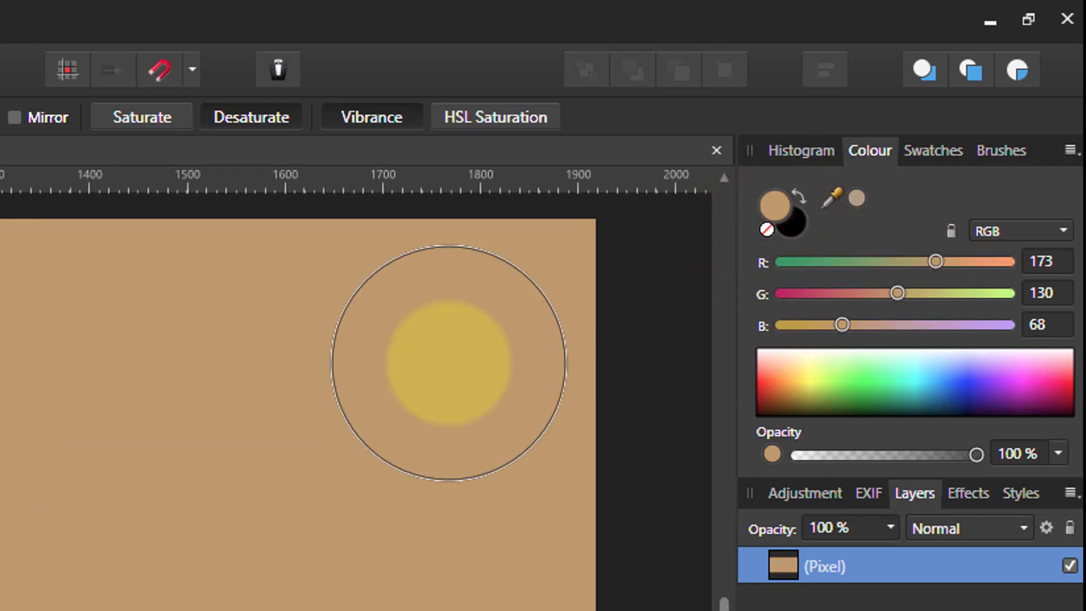
{"action": "left_click", "coordinate": [842, 201]}
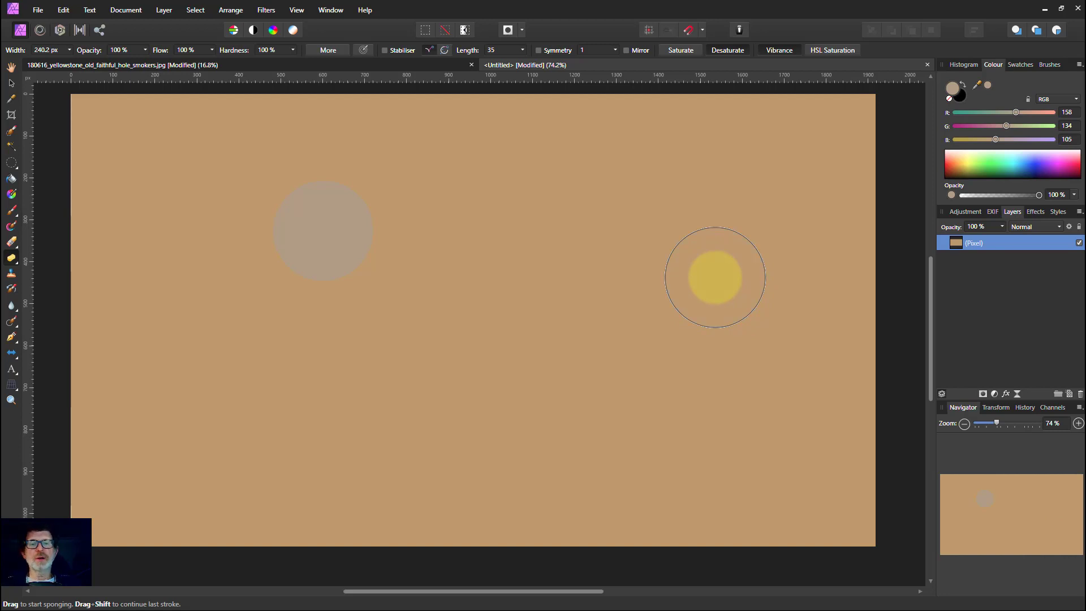
Try several single sponge dabs on the canvas and over the existing circle, undoing each one.
{"action": "left_click", "coordinate": [423, 273]}
{"action": "key", "text": "ctrl+z"}
{"action": "left_click", "coordinate": [613, 180]}
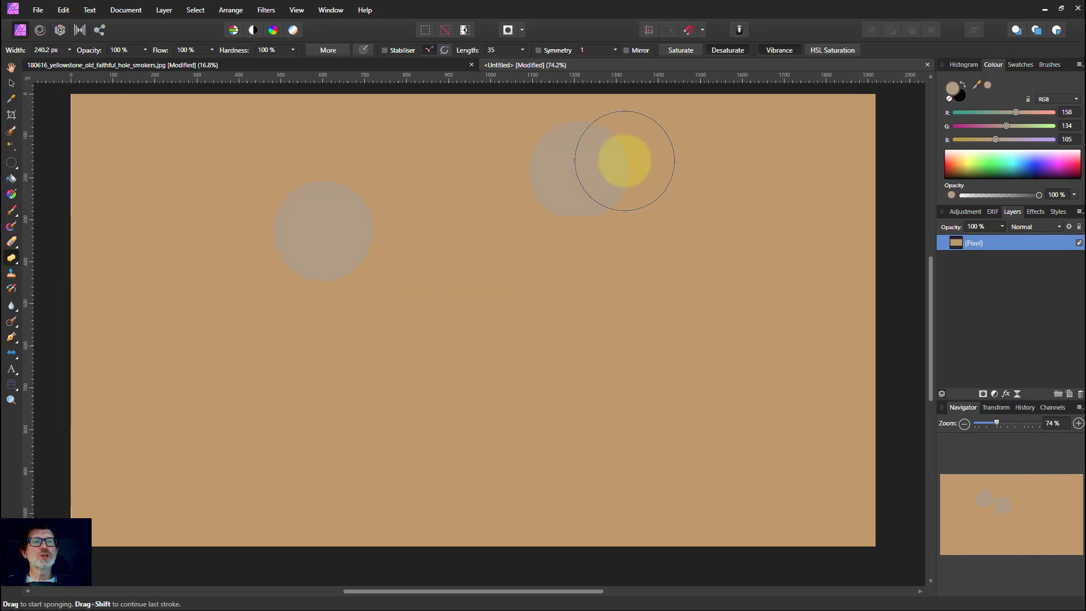
{"action": "key", "text": "ctrl+z"}
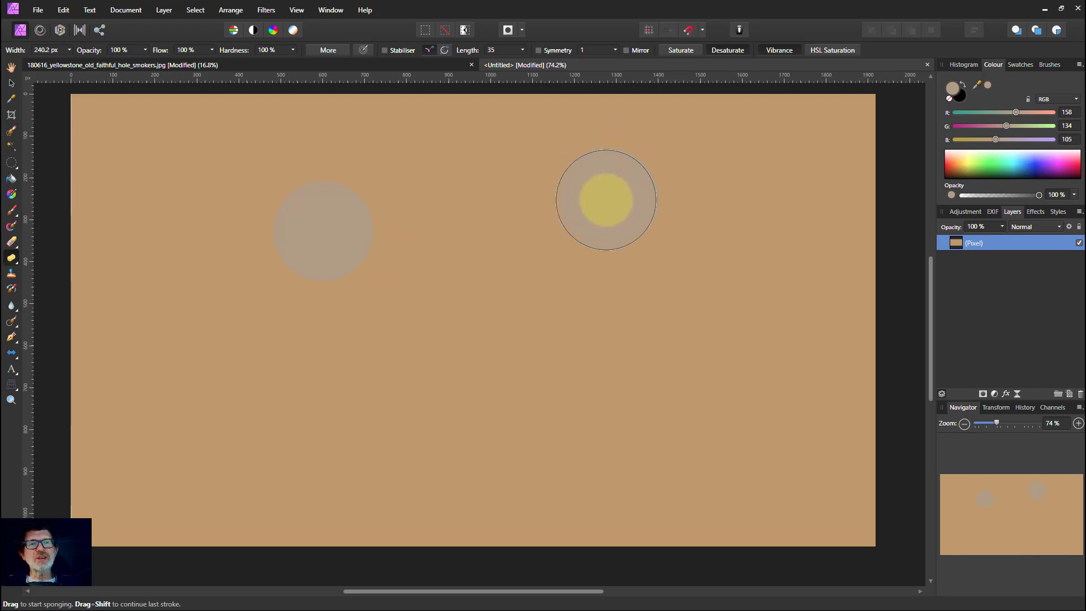
{"action": "left_click", "coordinate": [551, 233]}
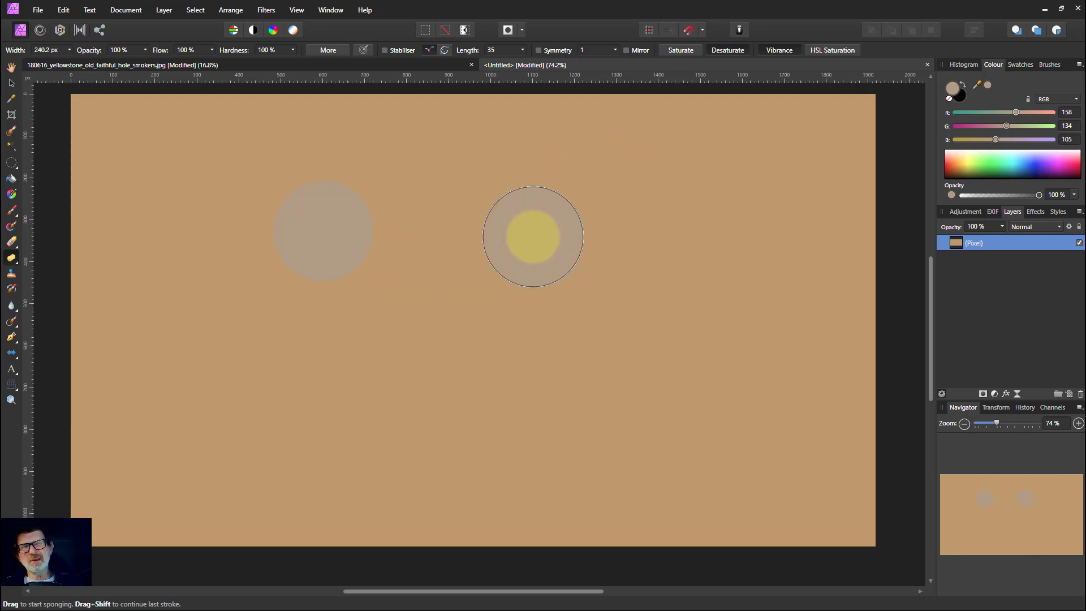
{"action": "key", "text": "ctrl+z"}
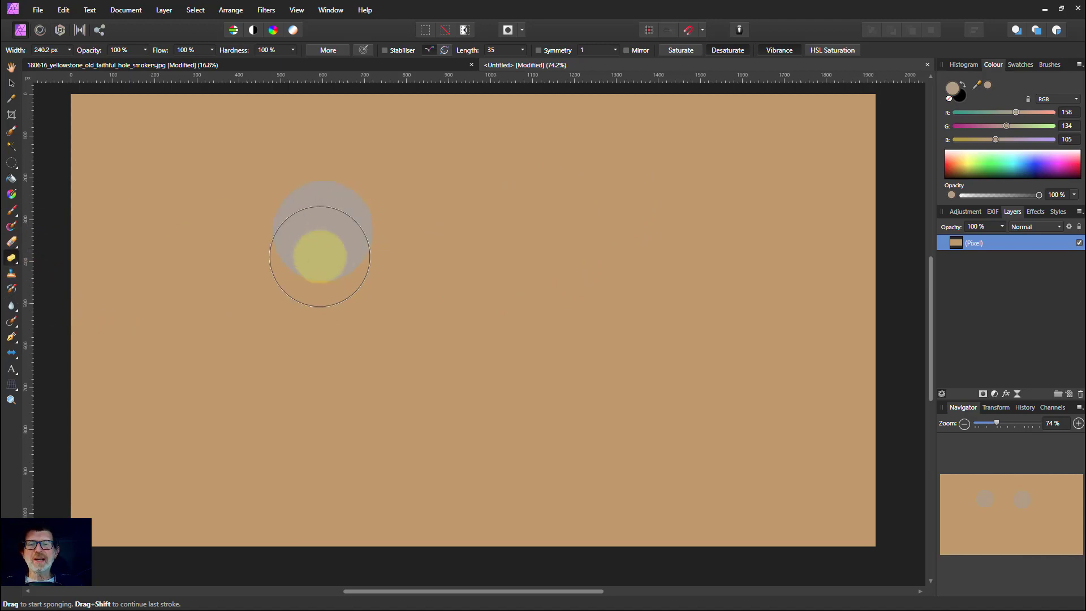
{"action": "left_click", "coordinate": [679, 170]}
{"action": "key", "text": "ctrl+z"}
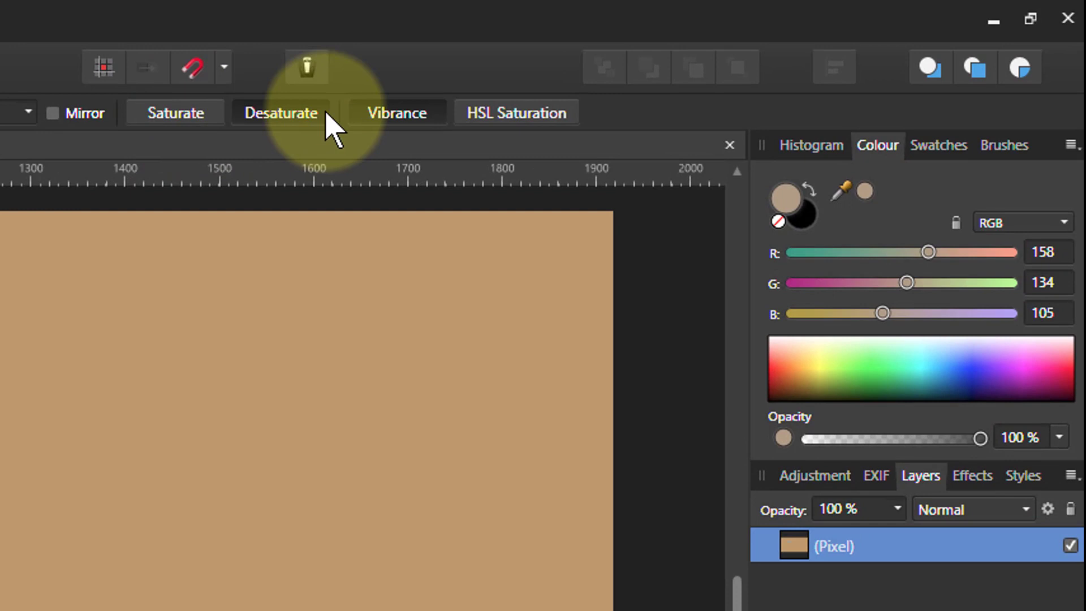
Switch the sponge mode between Saturate and Desaturate, ending on Desaturate.
{"action": "left_click", "coordinate": [291, 107]}
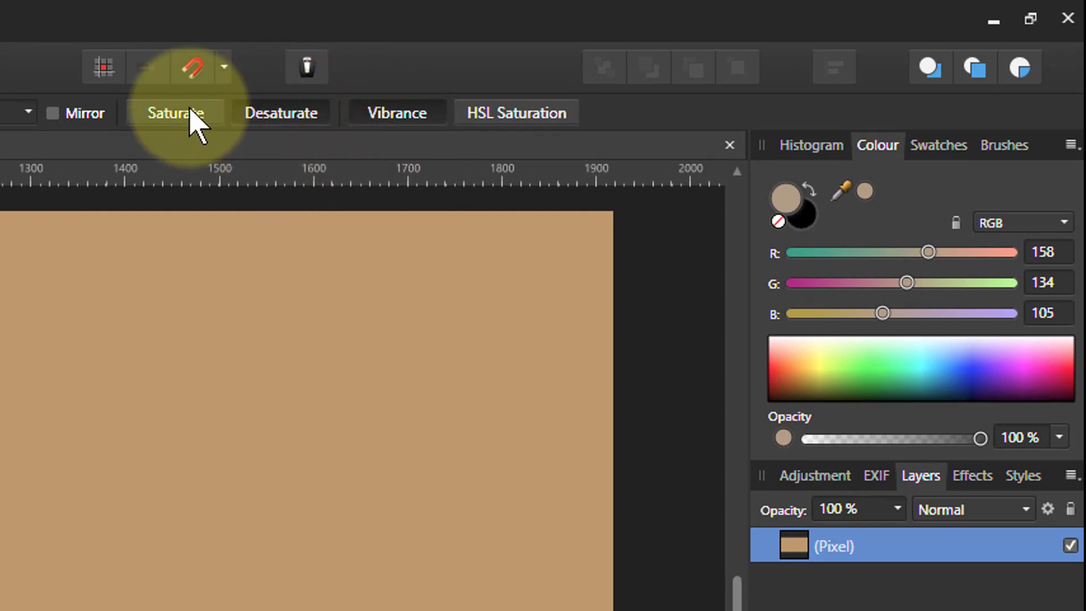
{"action": "left_click", "coordinate": [187, 108]}
{"action": "left_click", "coordinate": [294, 115]}
{"action": "left_click", "coordinate": [181, 116]}
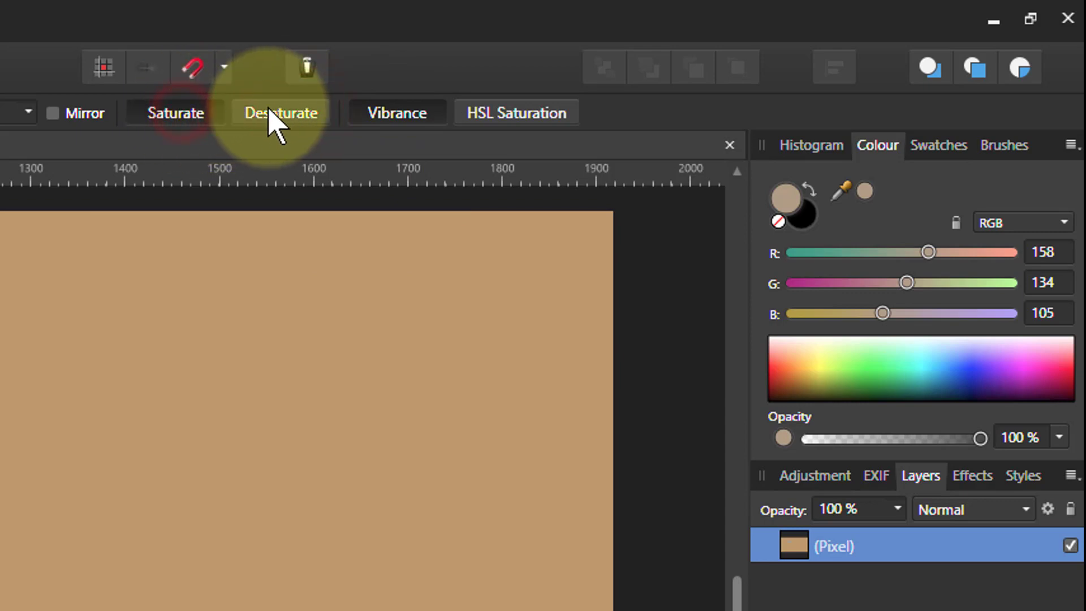
{"action": "left_click", "coordinate": [275, 111]}
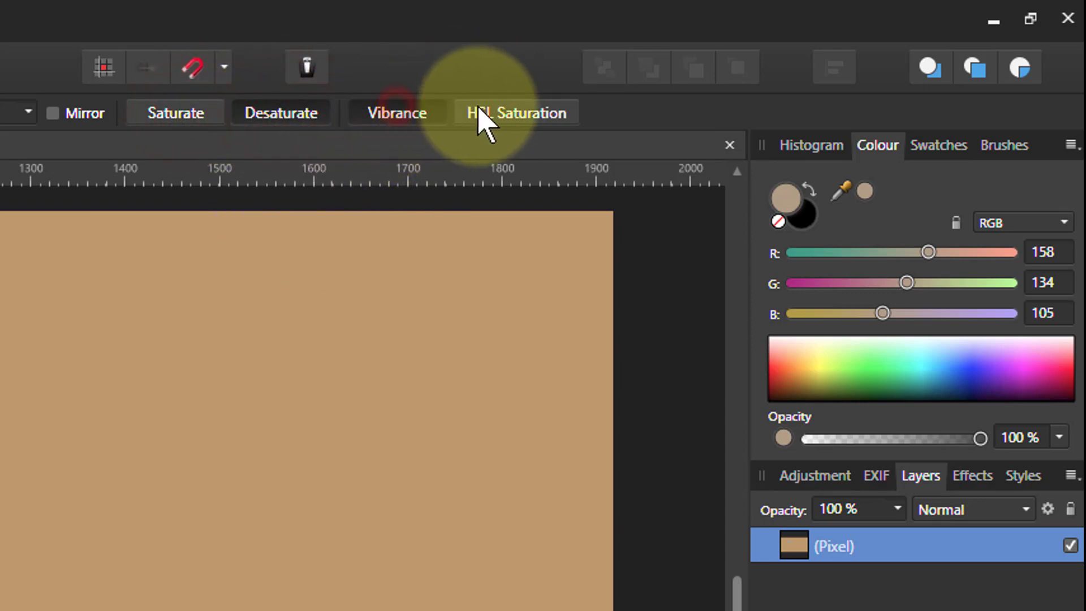
Dab a desaturated circle below the first one in HSL Saturation mode and return the sponge to Vibrance.
{"action": "left_click", "coordinate": [512, 113]}
{"action": "left_click", "coordinate": [396, 114]}
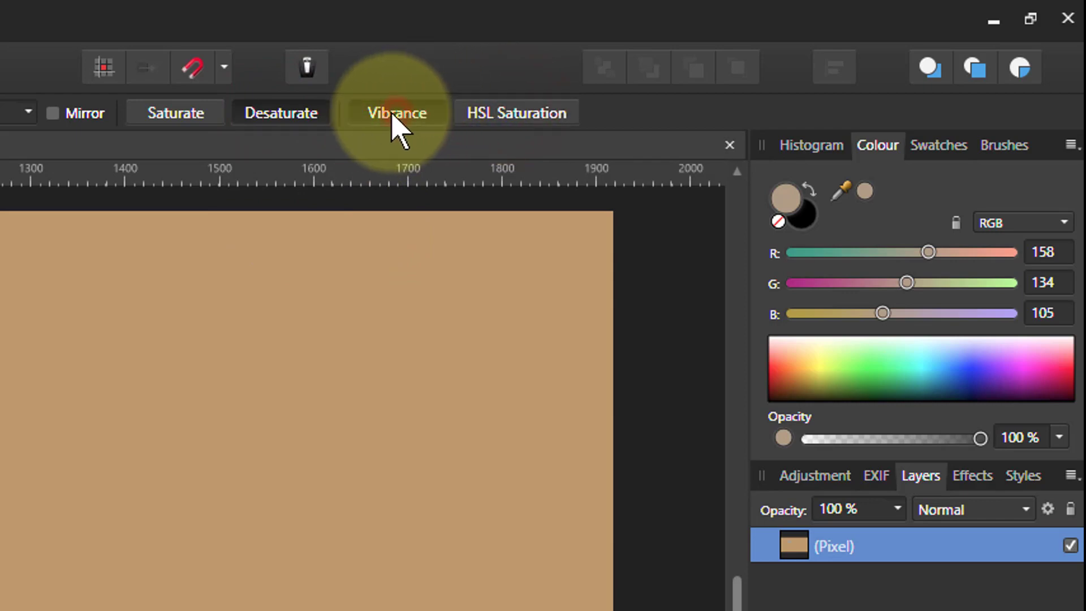
{"action": "left_click", "coordinate": [505, 115]}
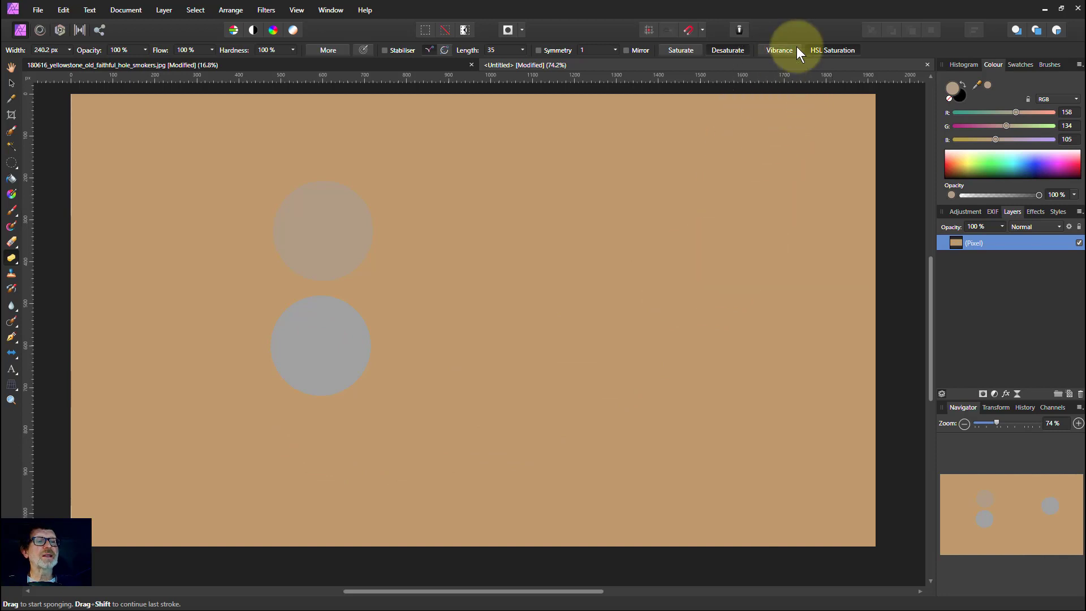
{"action": "left_click", "coordinate": [781, 50]}
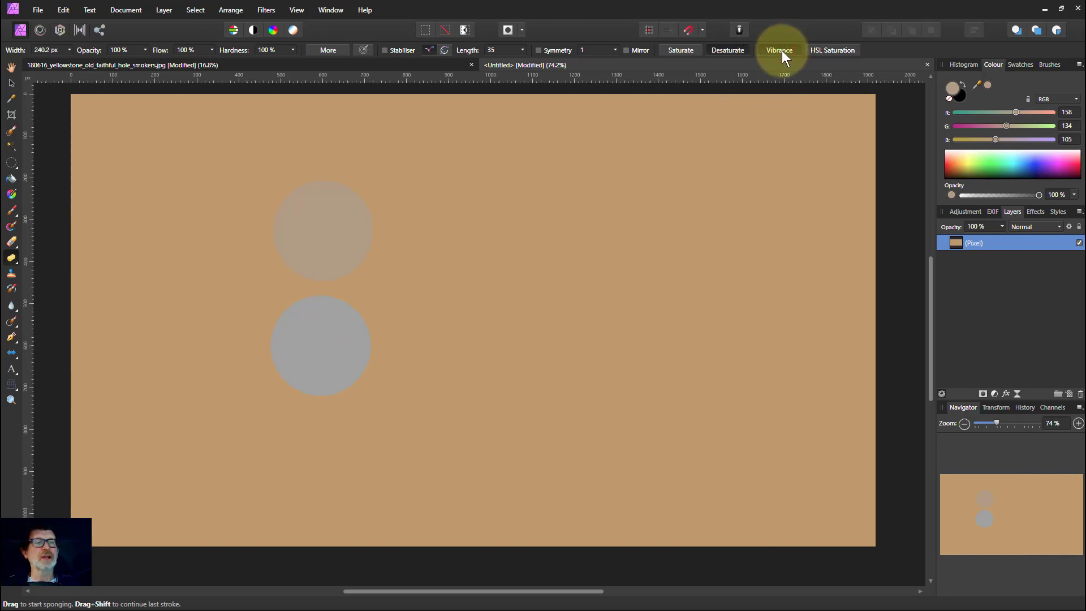
{"action": "left_click", "coordinate": [830, 48]}
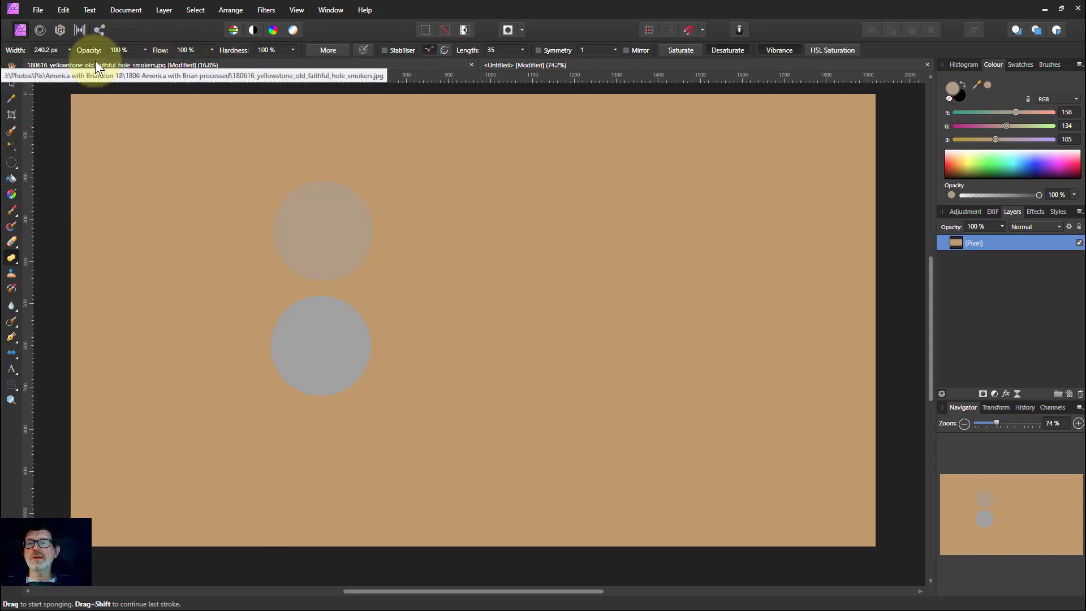
Set the brush opacity to 54%, dab a fainter circle beside the first one, and restore the opacity to 100%.
{"action": "left_click_drag", "start_coordinate": [220, 235], "coordinate": [213, 222]}
{"action": "key", "text": "ctrl+z"}
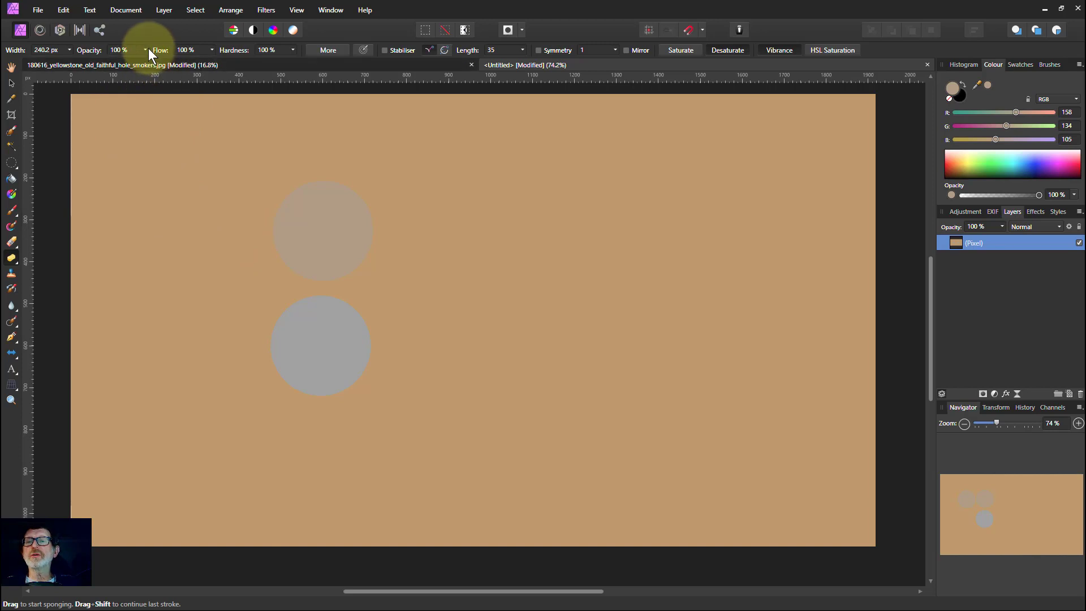
{"action": "left_click", "coordinate": [145, 51]}
{"action": "left_click_drag", "start_coordinate": [144, 51], "coordinate": [110, 60]}
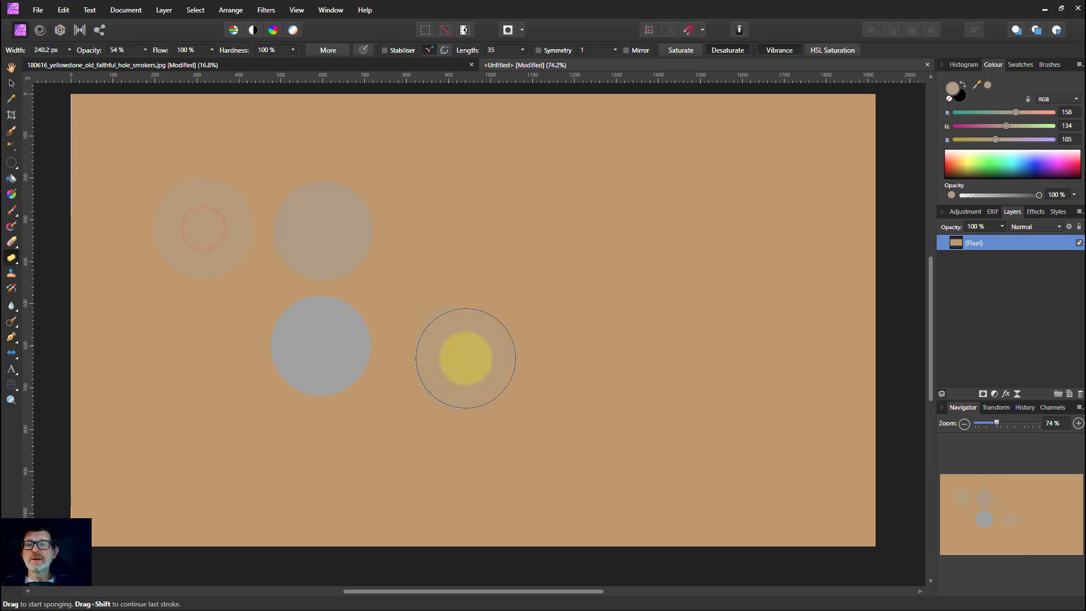
{"action": "left_click_drag", "start_coordinate": [190, 264], "coordinate": [195, 271]}
{"action": "left_click_drag", "start_coordinate": [145, 49], "coordinate": [270, 50]}
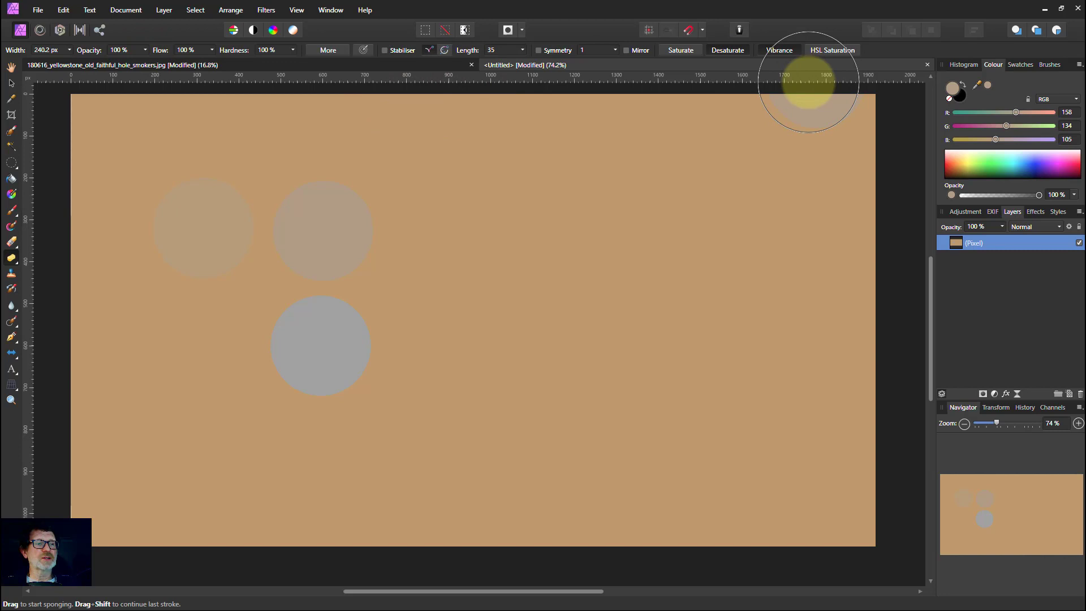
Switch the sponge to Saturate and dab one circle with Vibrance and another below it with HSL Saturation.
{"action": "left_click_drag", "start_coordinate": [617, 149], "coordinate": [728, 58]}
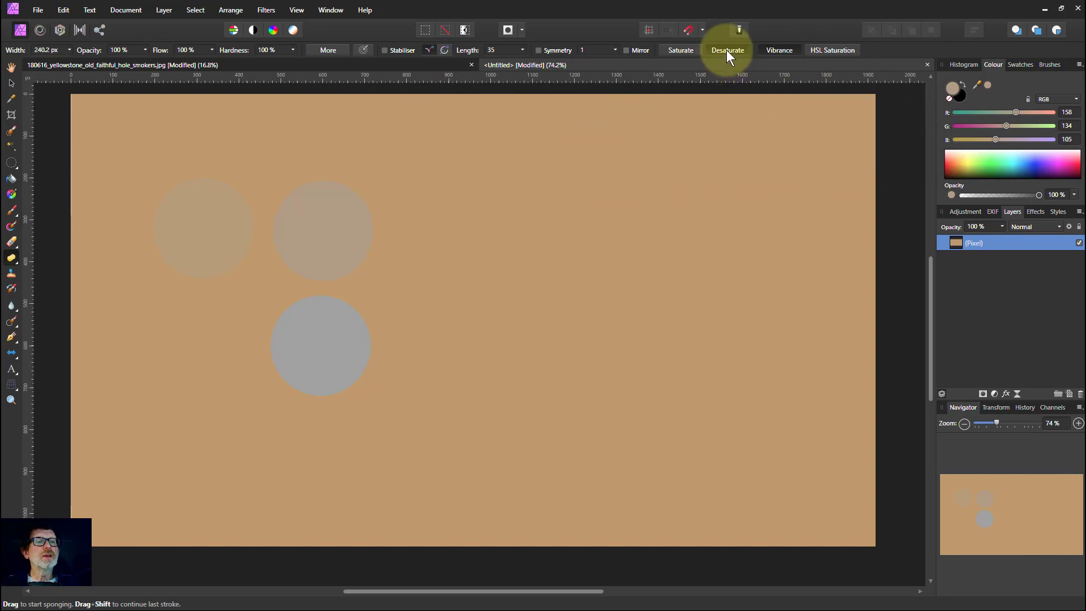
{"action": "left_click", "coordinate": [677, 52]}
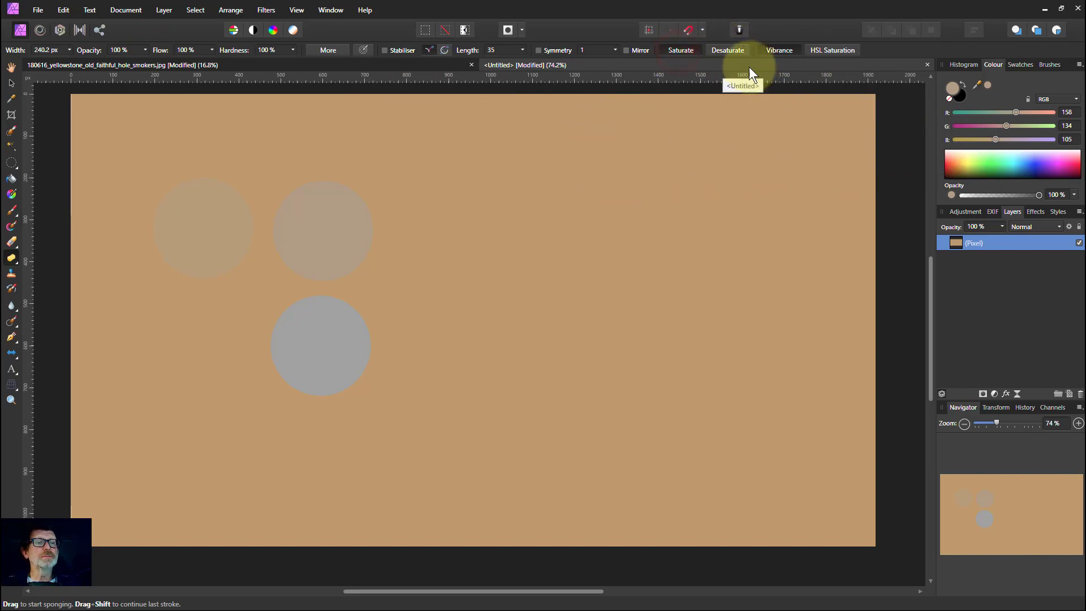
{"action": "mouse_move", "coordinate": [737, 65]}
{"action": "left_mouse_down"}
{"action": "mouse_move", "coordinate": [742, 154]}
{"action": "mouse_move", "coordinate": [610, 290]}
{"action": "mouse_move", "coordinate": [603, 264]}
{"action": "mouse_move", "coordinate": [576, 272]}
{"action": "mouse_move", "coordinate": [464, 241]}
{"action": "mouse_move", "coordinate": [474, 226]}
{"action": "mouse_move", "coordinate": [493, 228]}
{"action": "mouse_move", "coordinate": [629, 362]}
{"action": "mouse_move", "coordinate": [603, 362]}
{"action": "mouse_move", "coordinate": [451, 255]}
{"action": "left_mouse_up"}
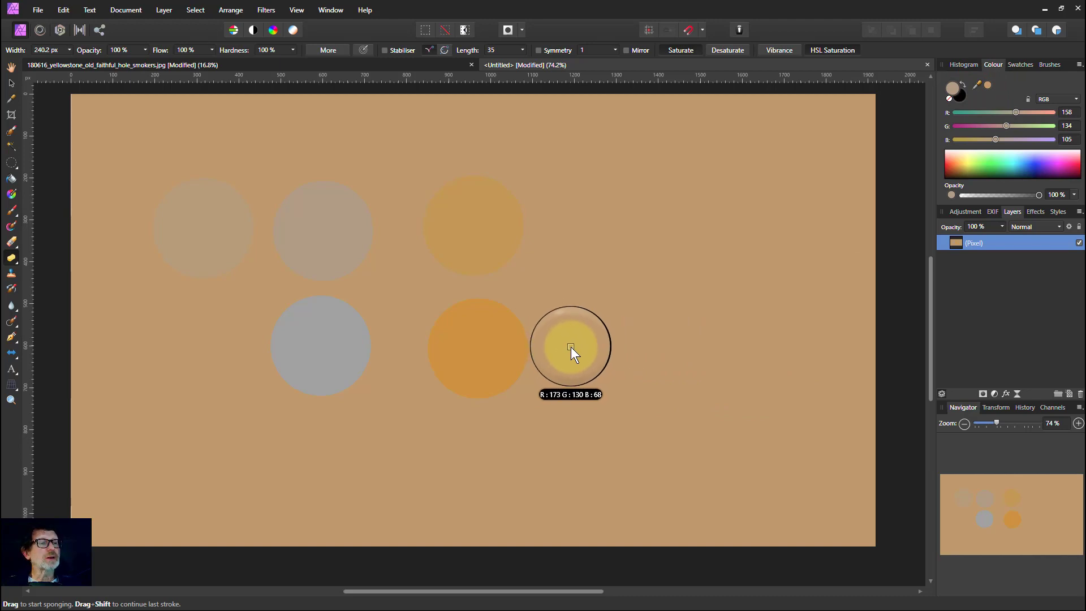
Sample the plain canvas background and the orange HSL Saturation circle with the colour picker, applying each to compare their RGB values.
{"action": "left_click_drag", "start_coordinate": [570, 346], "coordinate": [571, 346]}
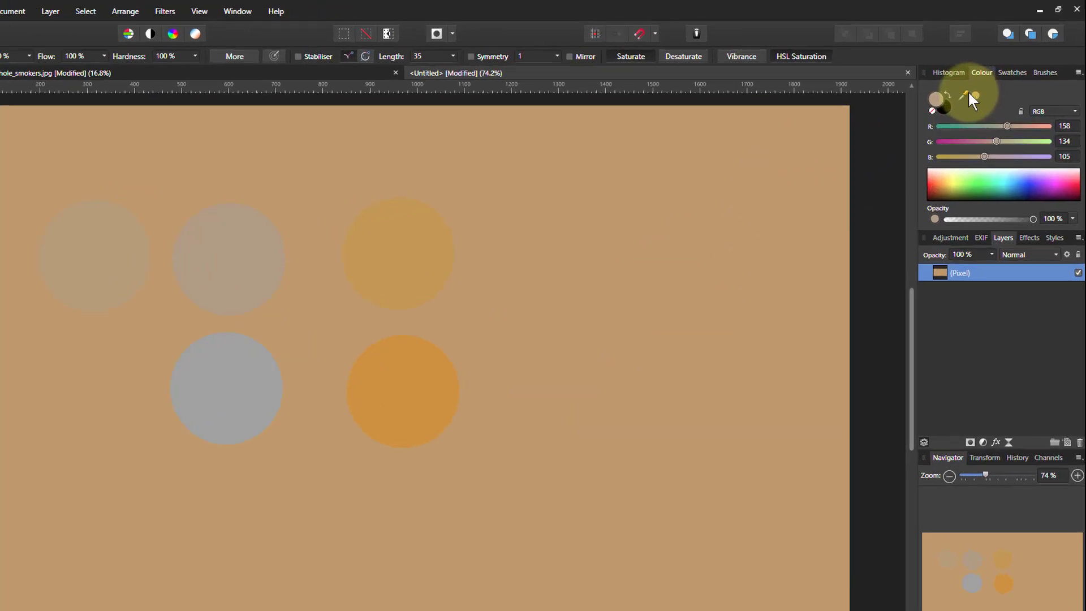
{"action": "left_click", "coordinate": [972, 96]}
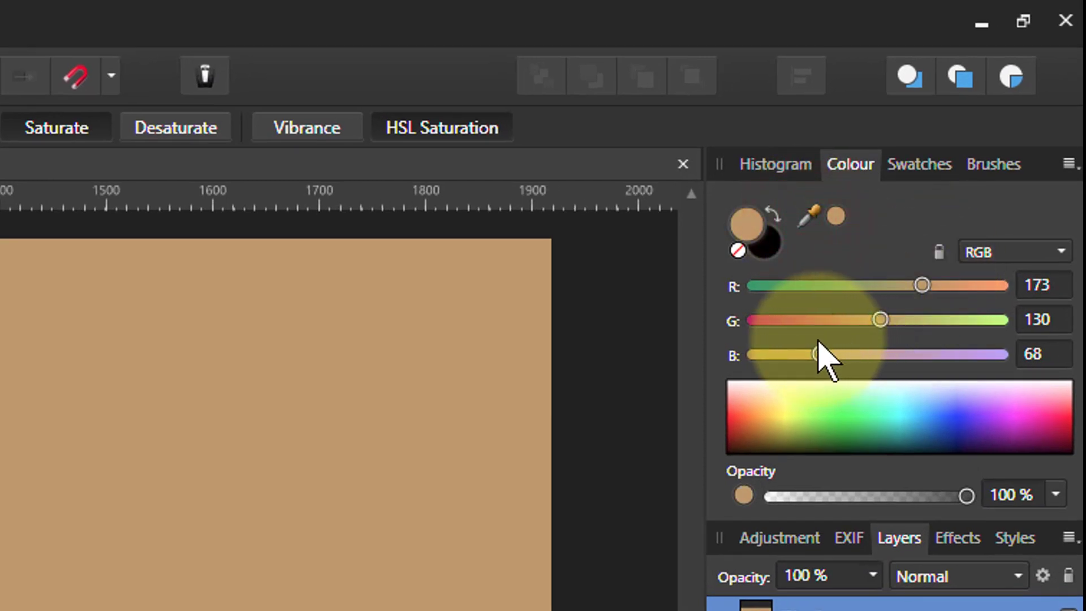
{"action": "left_click", "coordinate": [582, 485]}
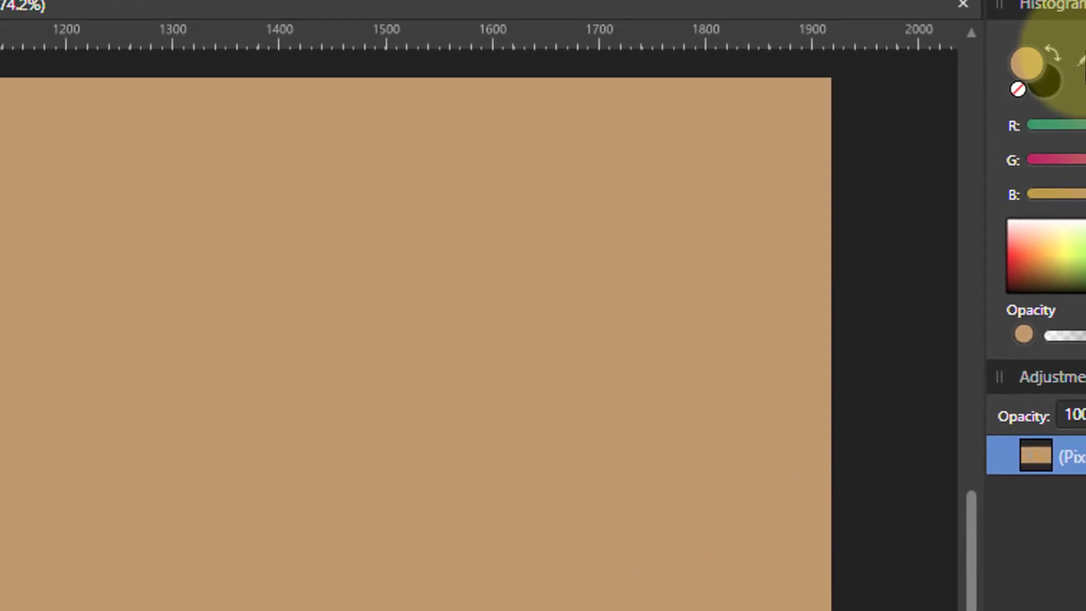
{"action": "left_click_drag", "start_coordinate": [809, 217], "coordinate": [423, 384]}
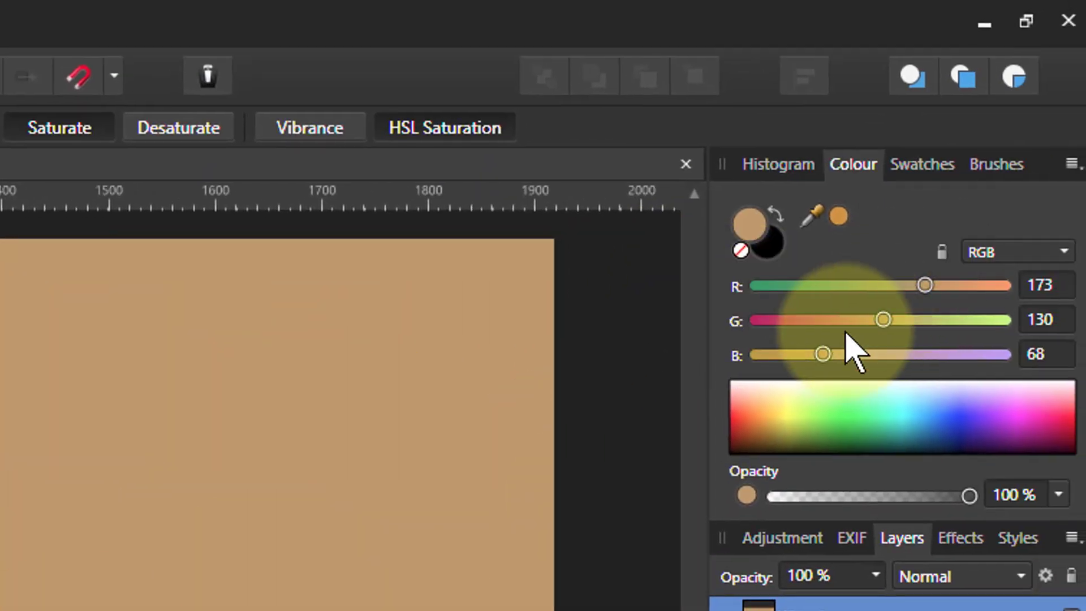
{"action": "left_click", "coordinate": [809, 218]}
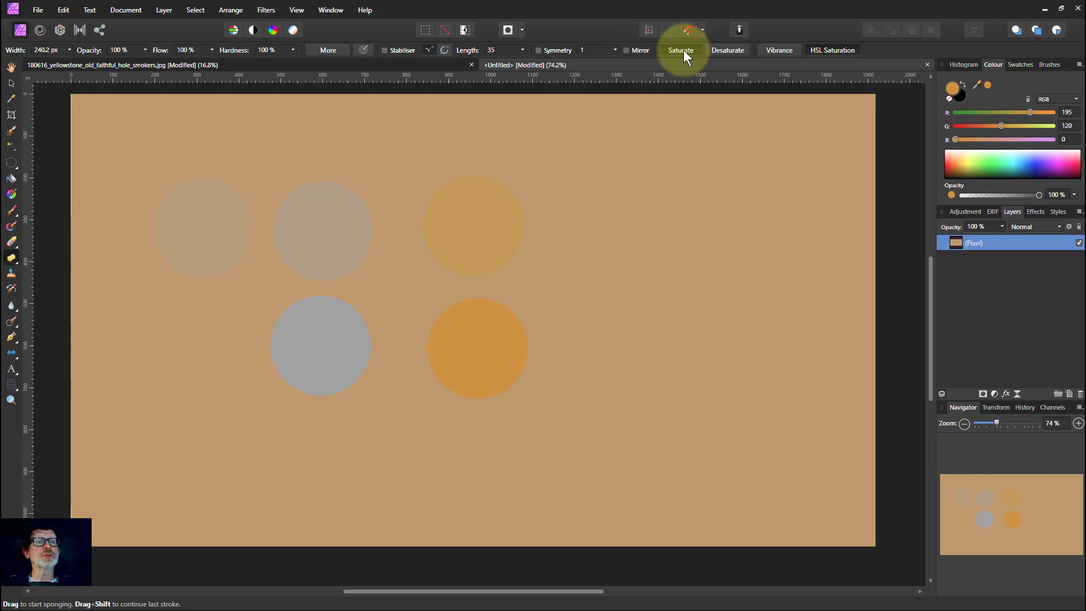
Switch the sponge to Desaturate and toggle its method between Vibrance and HSL Saturation, ending on Vibrance.
{"action": "left_click", "coordinate": [725, 50]}
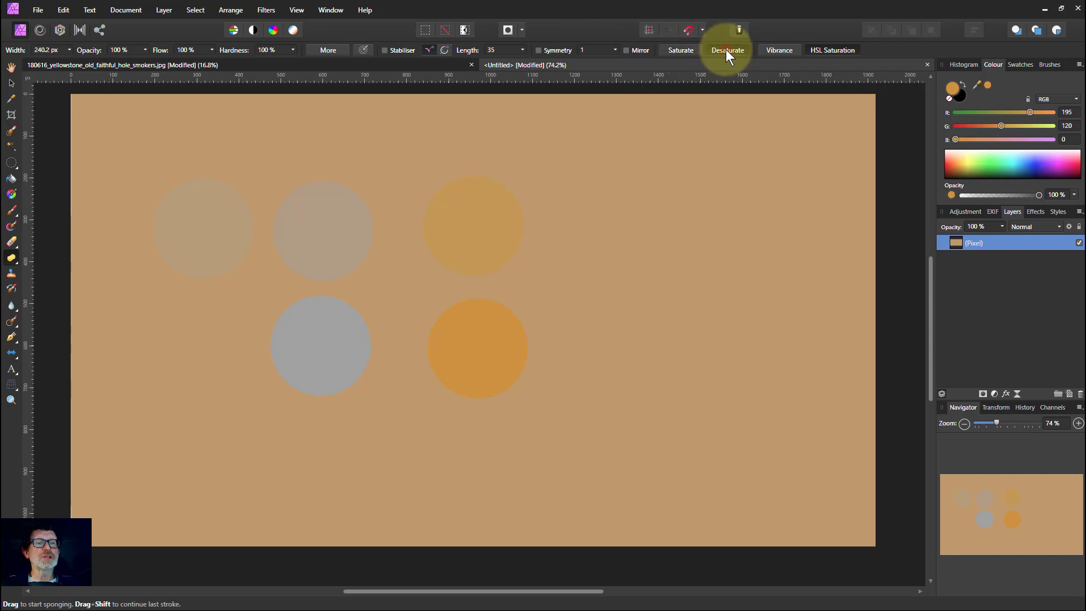
{"action": "left_click", "coordinate": [774, 49]}
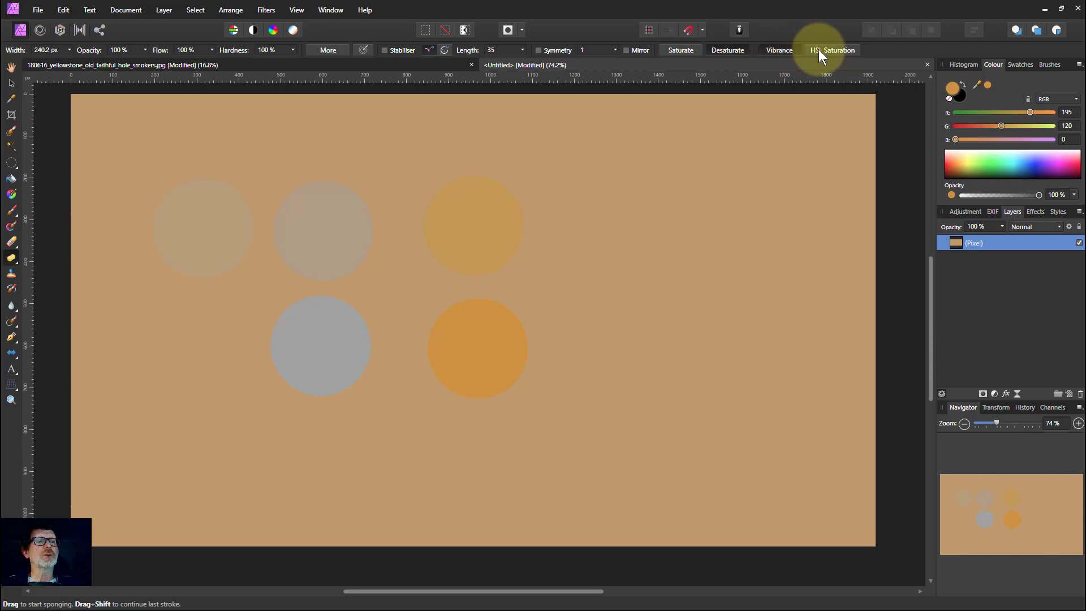
{"action": "left_click", "coordinate": [837, 49]}
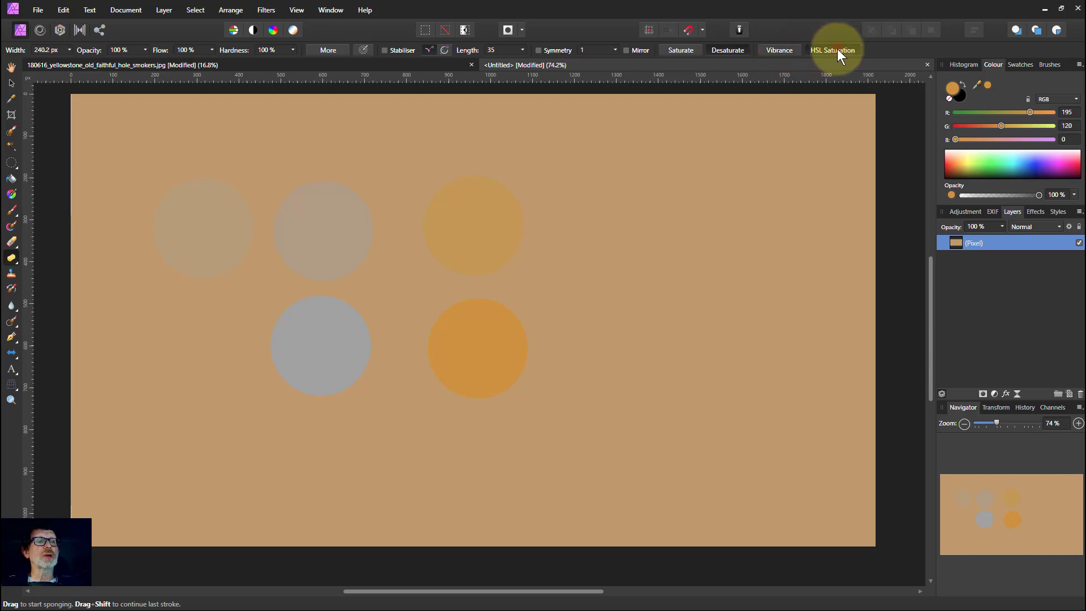
{"action": "left_click", "coordinate": [781, 51]}
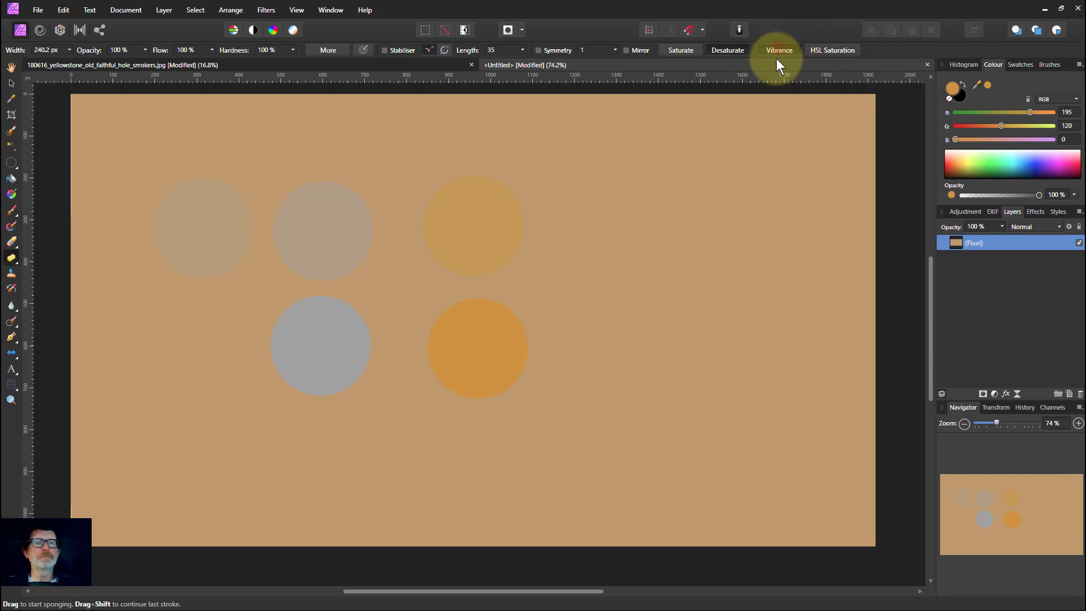
In the 180616_yellowstone_old_faithful_hole_smokers.jpg photo, sponge the turquoise pool in Saturate mode with the brush hardness set to 73%.
{"action": "left_click", "coordinate": [170, 67]}
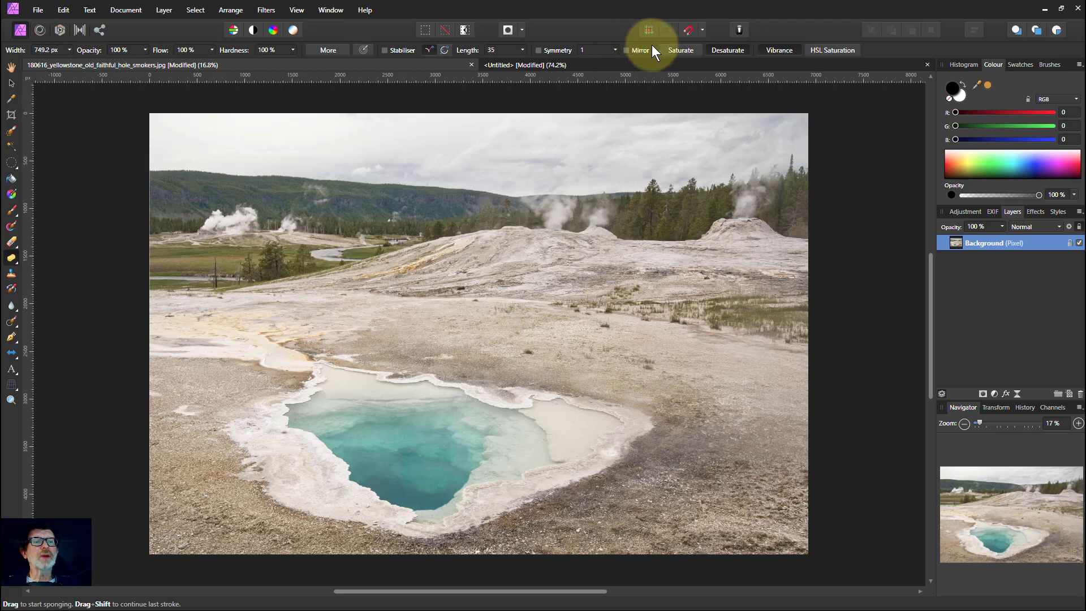
{"action": "left_click", "coordinate": [690, 52]}
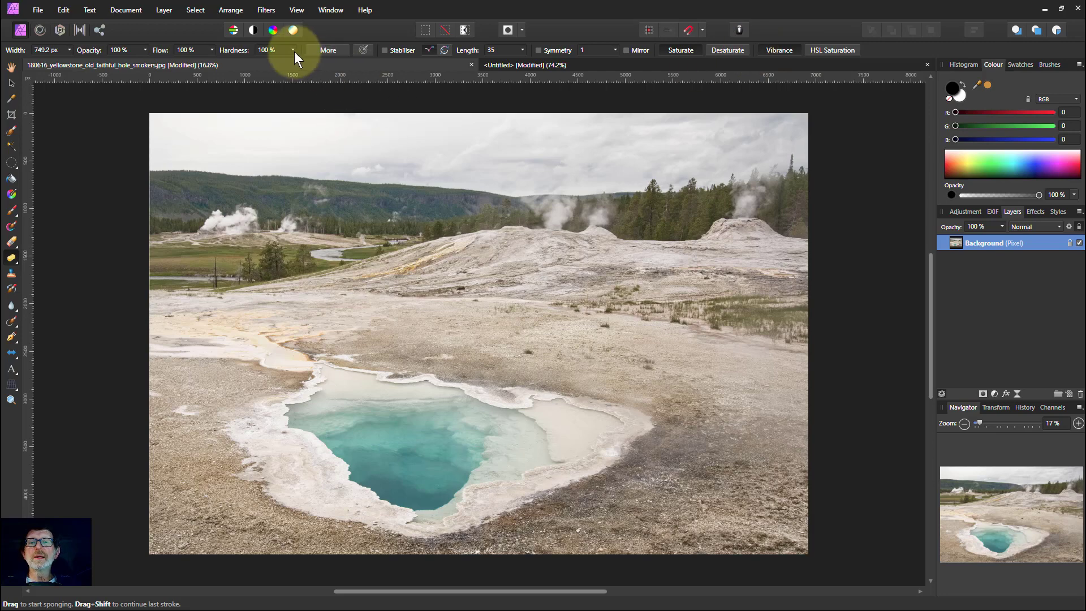
{"action": "left_click_drag", "start_coordinate": [293, 49], "coordinate": [274, 62]}
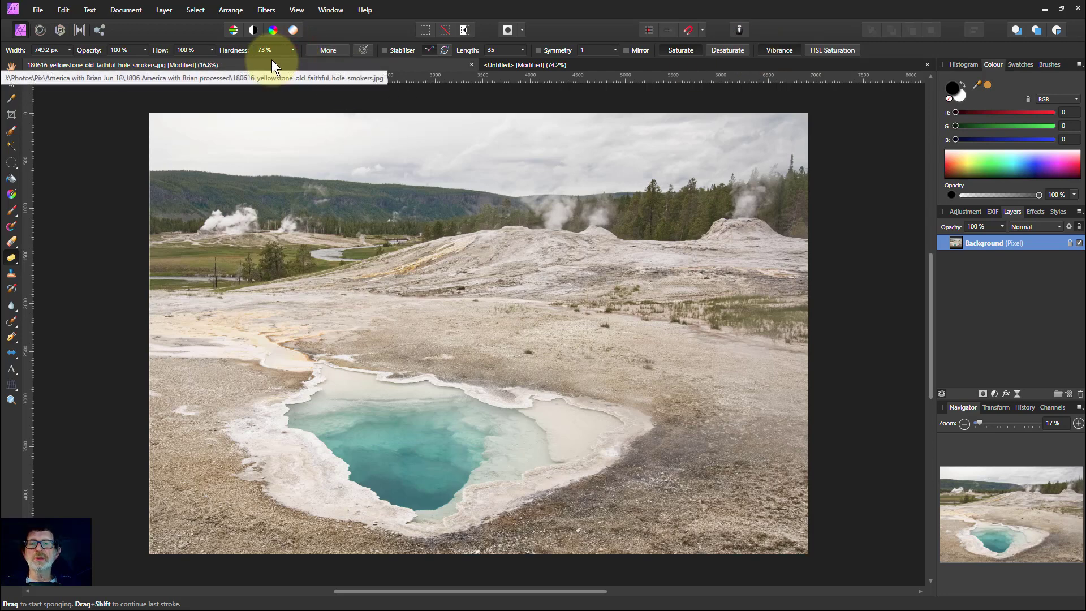
{"action": "mouse_move", "coordinate": [417, 407]}
{"action": "left_mouse_down"}
{"action": "mouse_move", "coordinate": [438, 418]}
{"action": "mouse_move", "coordinate": [363, 444]}
{"action": "mouse_move", "coordinate": [334, 428]}
{"action": "mouse_move", "coordinate": [350, 436]}
{"action": "mouse_move", "coordinate": [317, 437]}
{"action": "mouse_move", "coordinate": [426, 427]}
{"action": "mouse_move", "coordinate": [487, 444]}
{"action": "mouse_move", "coordinate": [369, 451]}
{"action": "mouse_move", "coordinate": [424, 454]}
{"action": "mouse_move", "coordinate": [449, 474]}
{"action": "mouse_move", "coordinate": [351, 461]}
{"action": "mouse_move", "coordinate": [440, 465]}
{"action": "mouse_move", "coordinate": [477, 450]}
{"action": "mouse_move", "coordinate": [391, 491]}
{"action": "mouse_move", "coordinate": [343, 446]}
{"action": "mouse_move", "coordinate": [440, 443]}
{"action": "mouse_move", "coordinate": [380, 478]}
{"action": "mouse_move", "coordinate": [427, 413]}
{"action": "mouse_move", "coordinate": [636, 418]}
{"action": "mouse_move", "coordinate": [623, 406]}
{"action": "mouse_move", "coordinate": [466, 445]}
{"action": "mouse_move", "coordinate": [350, 441]}
{"action": "mouse_move", "coordinate": [461, 452]}
{"action": "mouse_move", "coordinate": [348, 452]}
{"action": "mouse_move", "coordinate": [419, 469]}
{"action": "mouse_move", "coordinate": [479, 460]}
{"action": "mouse_move", "coordinate": [423, 498]}
{"action": "mouse_move", "coordinate": [358, 468]}
{"action": "mouse_move", "coordinate": [390, 471]}
{"action": "mouse_move", "coordinate": [470, 435]}
{"action": "mouse_move", "coordinate": [505, 455]}
{"action": "mouse_move", "coordinate": [378, 435]}
{"action": "mouse_move", "coordinate": [550, 484]}
{"action": "mouse_move", "coordinate": [384, 459]}
{"action": "mouse_move", "coordinate": [337, 441]}
{"action": "mouse_move", "coordinate": [448, 425]}
{"action": "mouse_move", "coordinate": [447, 458]}
{"action": "mouse_move", "coordinate": [347, 459]}
{"action": "mouse_move", "coordinate": [397, 481]}
{"action": "mouse_move", "coordinate": [477, 468]}
{"action": "mouse_move", "coordinate": [406, 505]}
{"action": "mouse_move", "coordinate": [358, 473]}
{"action": "mouse_move", "coordinate": [596, 468]}
{"action": "mouse_move", "coordinate": [453, 424]}
{"action": "mouse_move", "coordinate": [419, 443]}
{"action": "left_mouse_up"}
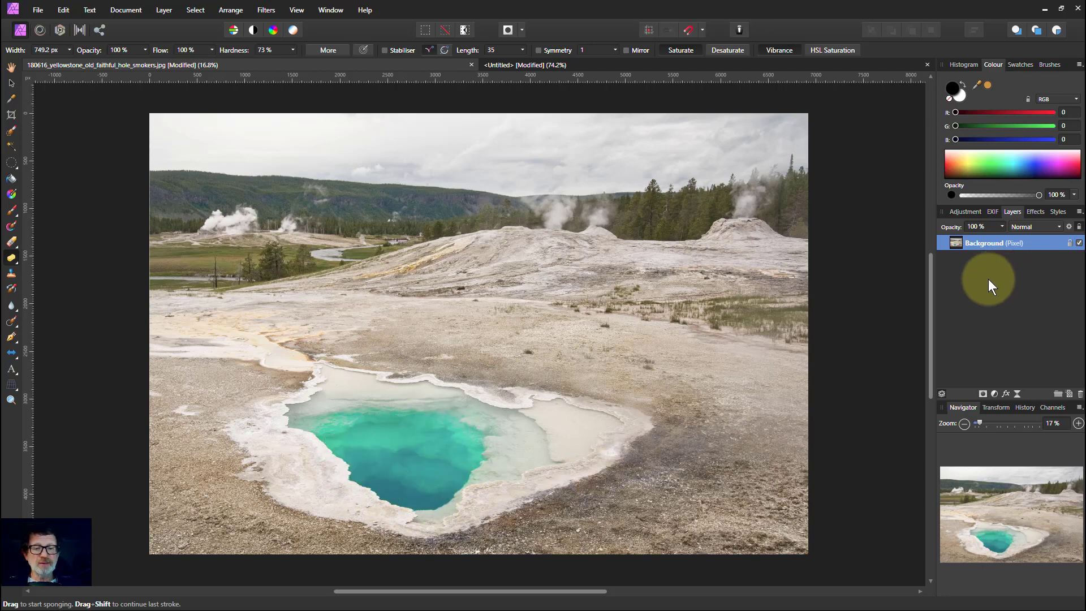
Return the photo's history to the second sponge stroke and brush over the pool in Desaturate mode.
{"action": "left_click", "coordinate": [1025, 408]}
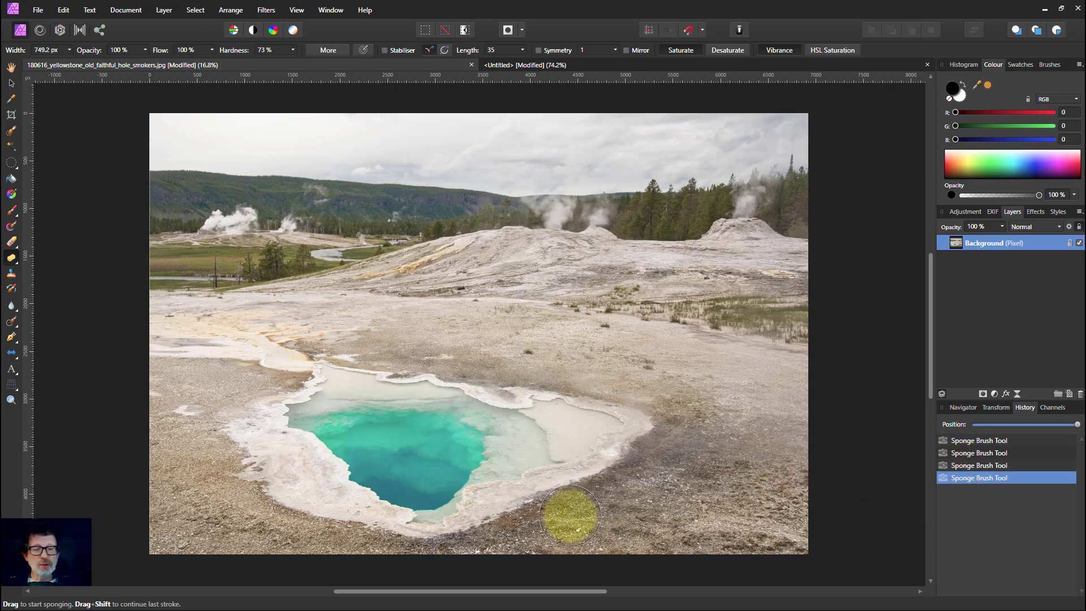
{"action": "left_click", "coordinate": [958, 465]}
{"action": "left_click", "coordinate": [962, 453]}
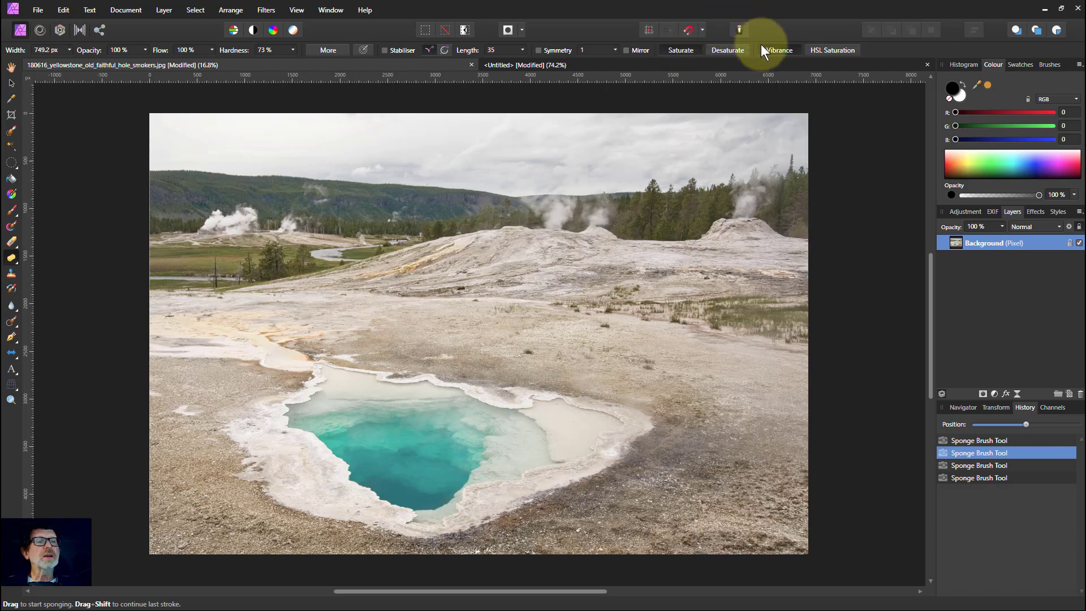
{"action": "mouse_move", "coordinate": [506, 436]}
{"action": "left_mouse_down"}
{"action": "mouse_move", "coordinate": [374, 425]}
{"action": "mouse_move", "coordinate": [314, 436]}
{"action": "mouse_move", "coordinate": [455, 466]}
{"action": "mouse_move", "coordinate": [366, 480]}
{"action": "mouse_move", "coordinate": [316, 434]}
{"action": "mouse_move", "coordinate": [364, 466]}
{"action": "mouse_move", "coordinate": [457, 488]}
{"action": "mouse_move", "coordinate": [398, 497]}
{"action": "mouse_move", "coordinate": [367, 465]}
{"action": "mouse_move", "coordinate": [610, 481]}
{"action": "left_mouse_up"}
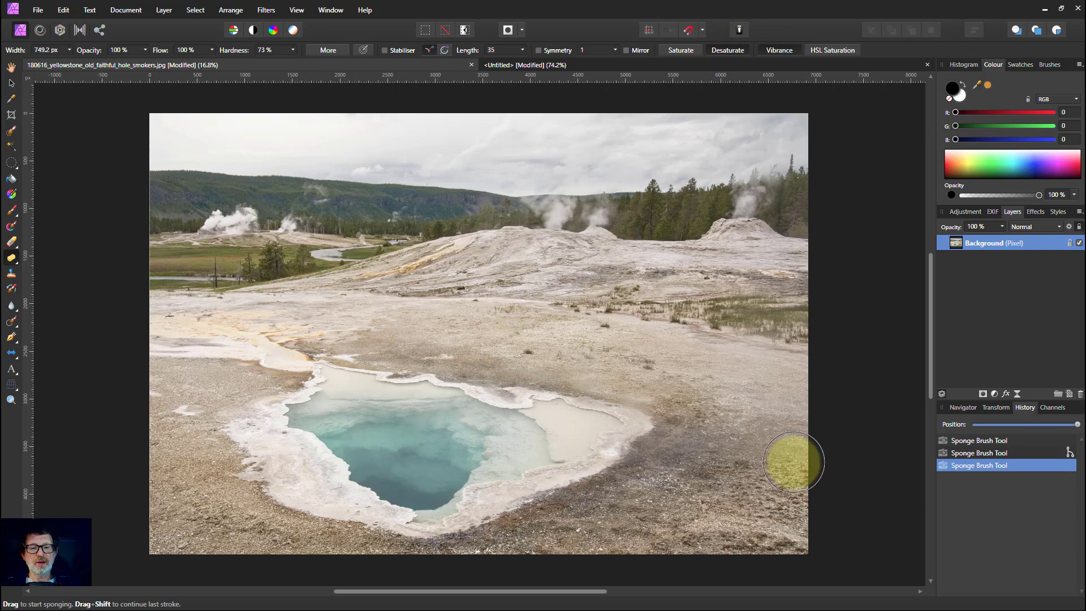